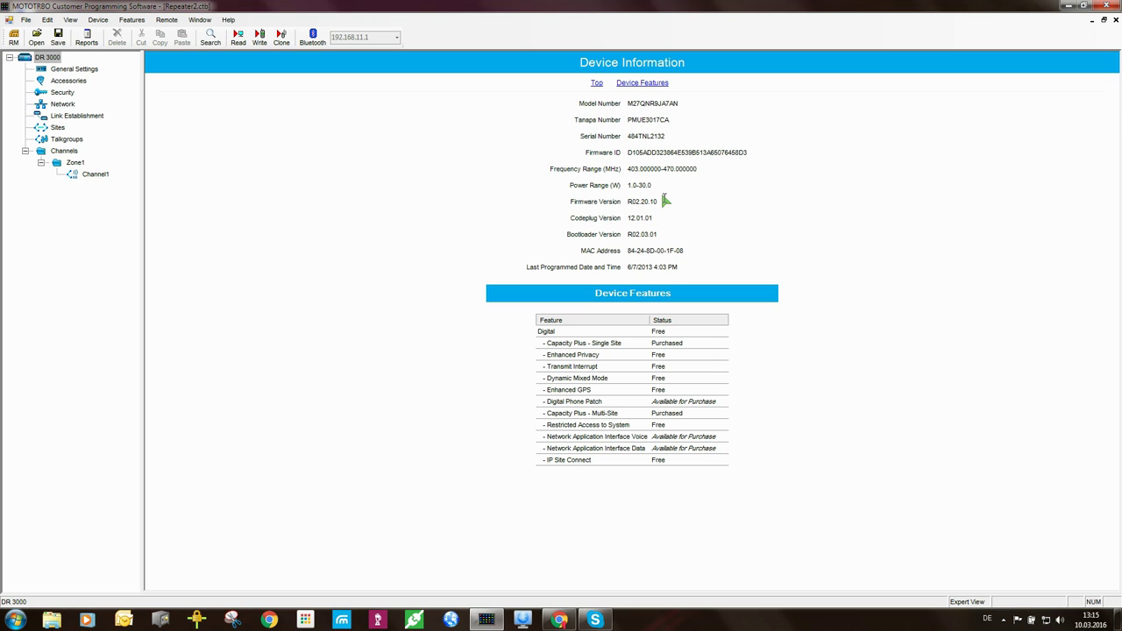
Step: Show the DR 3000 repeater's General Settings page in the codeplug tree
{"action": "left_click", "coordinate": [76, 70]}
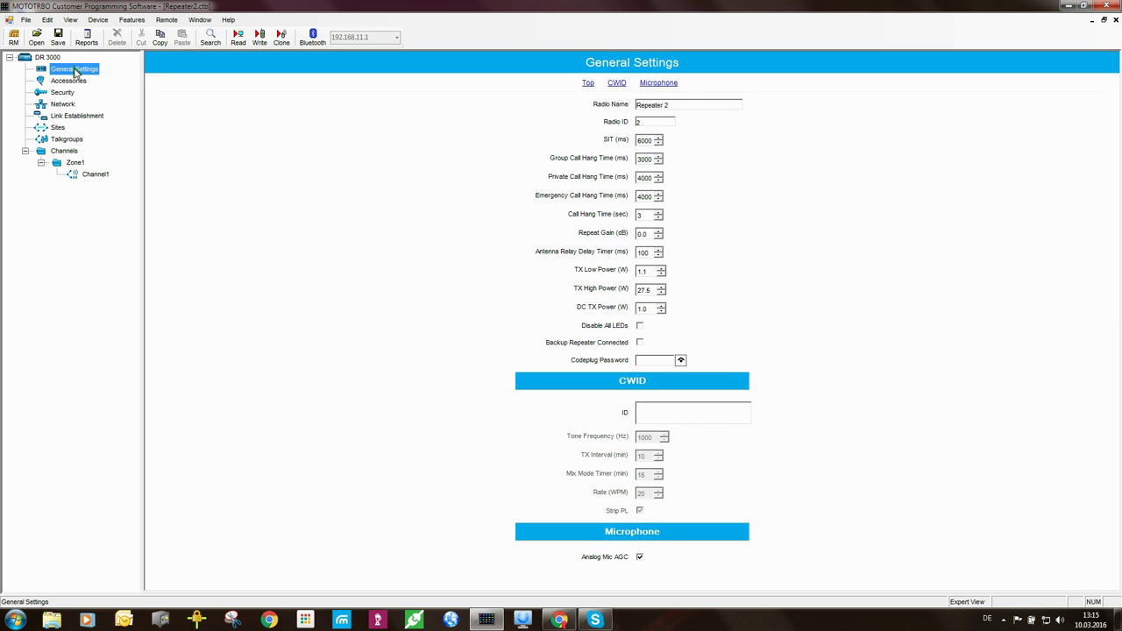
Step: Review Radio Name 'Repeater 2' and Radio ID 2, then show the Accessories page
{"action": "left_click", "coordinate": [674, 105]}
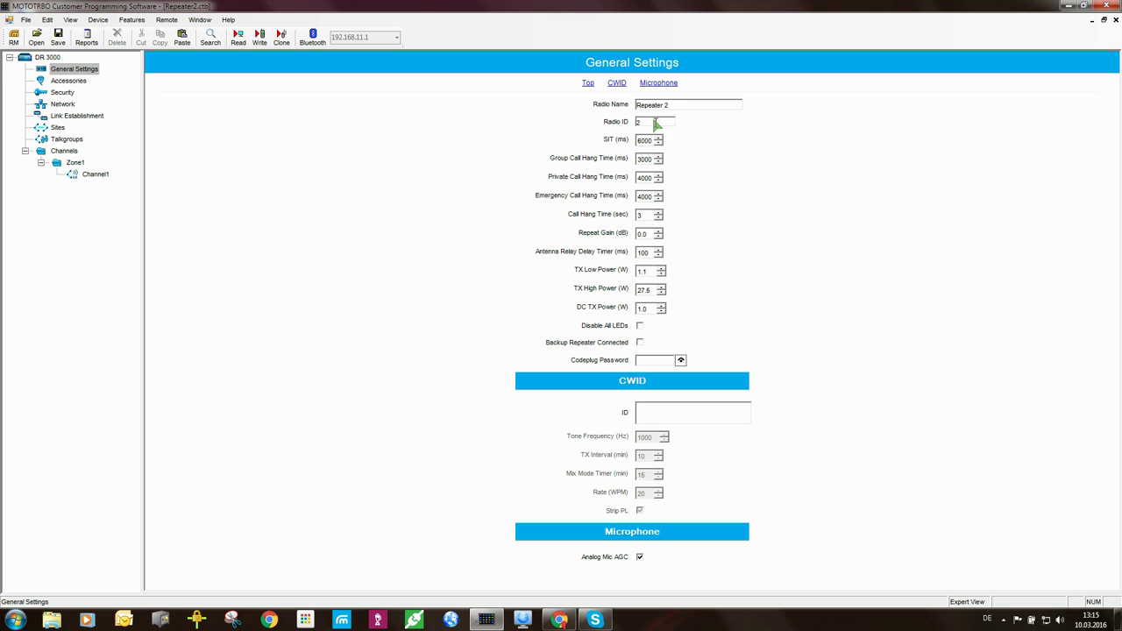
{"action": "left_click", "coordinate": [655, 125]}
{"action": "left_click", "coordinate": [77, 81]}
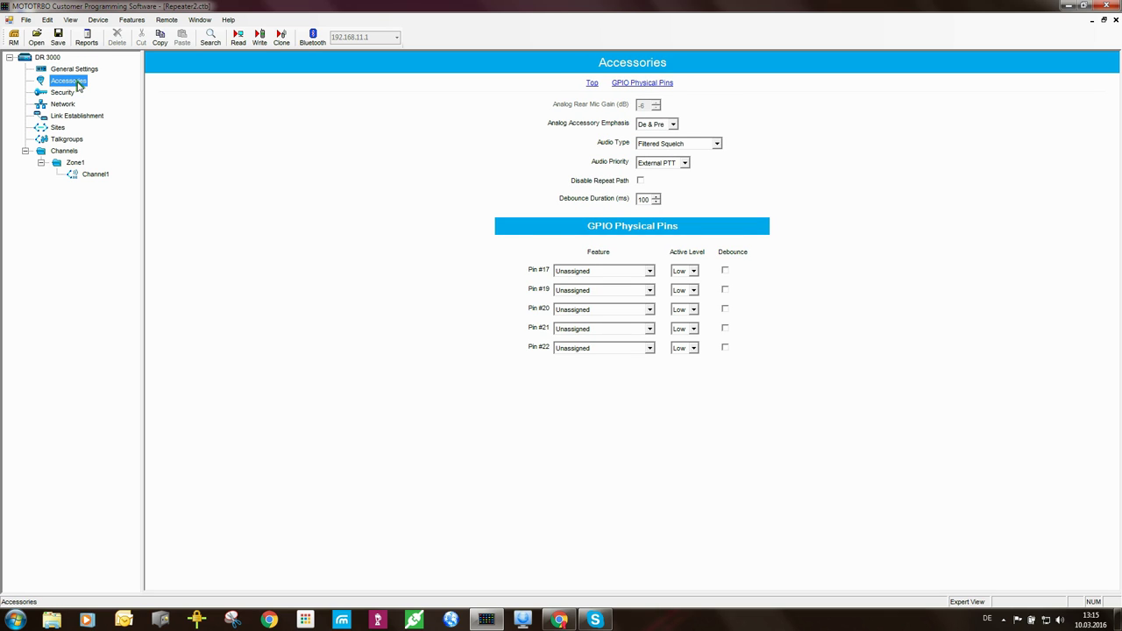
Step: Set the Security privacy type to None, then show the Network page
{"action": "left_click", "coordinate": [63, 92]}
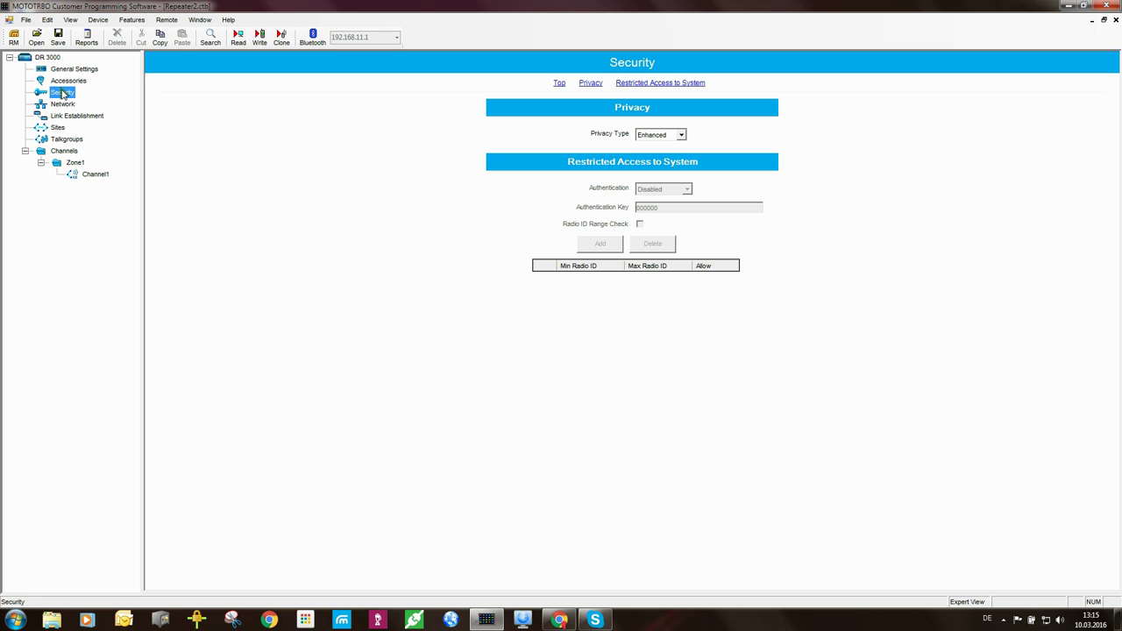
{"action": "left_click", "coordinate": [682, 136]}
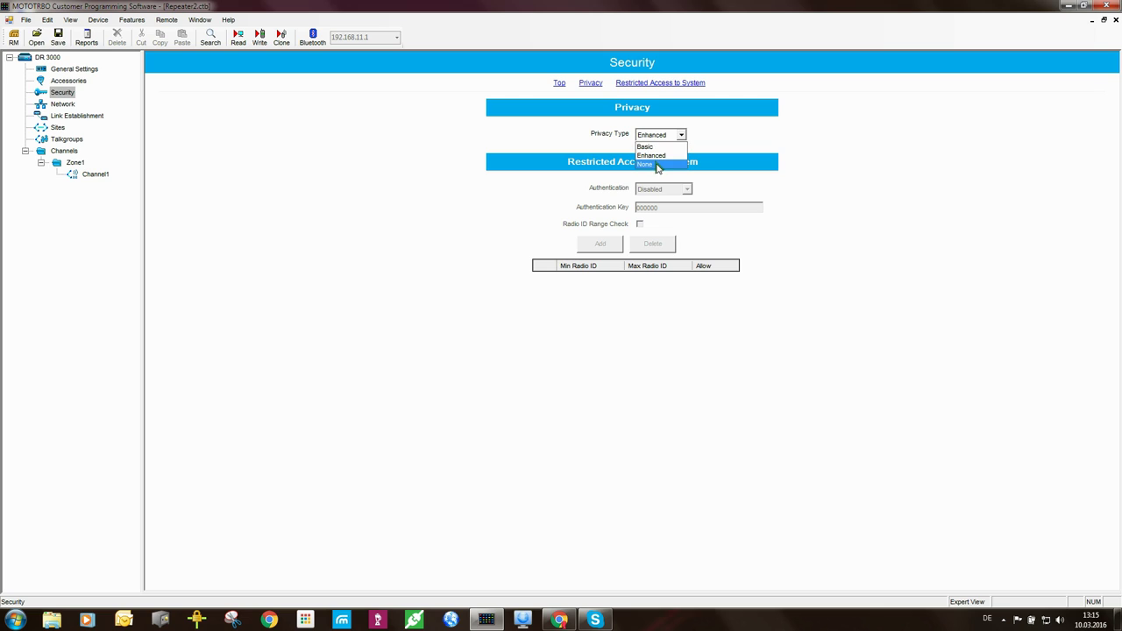
{"action": "left_click", "coordinate": [655, 166]}
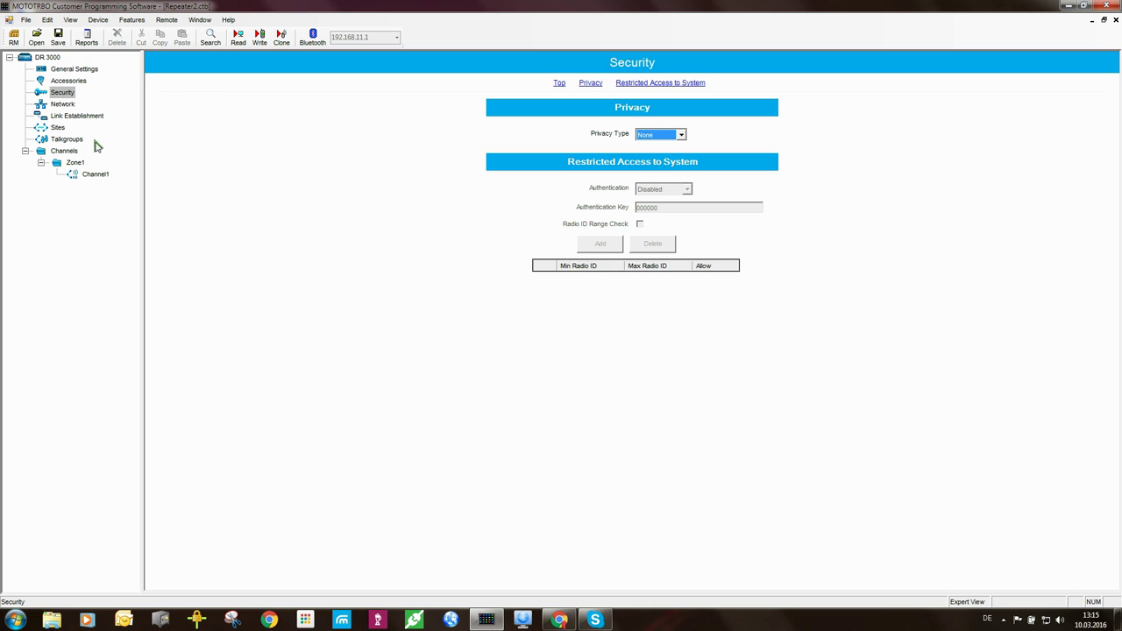
{"action": "left_click", "coordinate": [63, 104]}
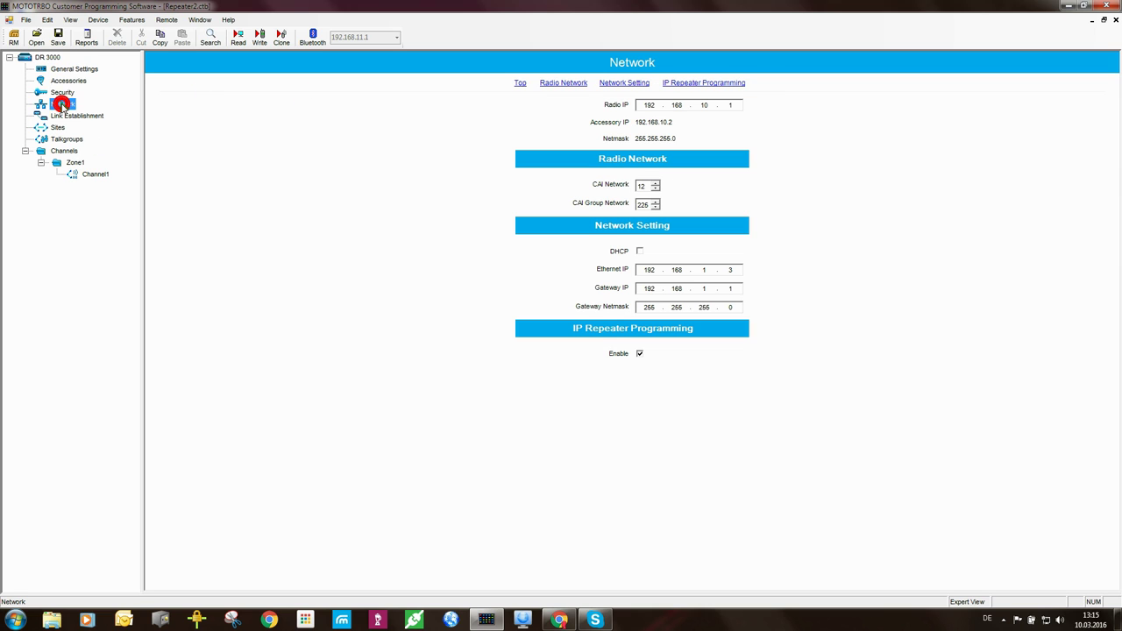
Step: Check Ethernet IP 192.168.1.3 and the DHCP checkbox, then show Link Establishment
{"action": "left_click", "coordinate": [734, 271]}
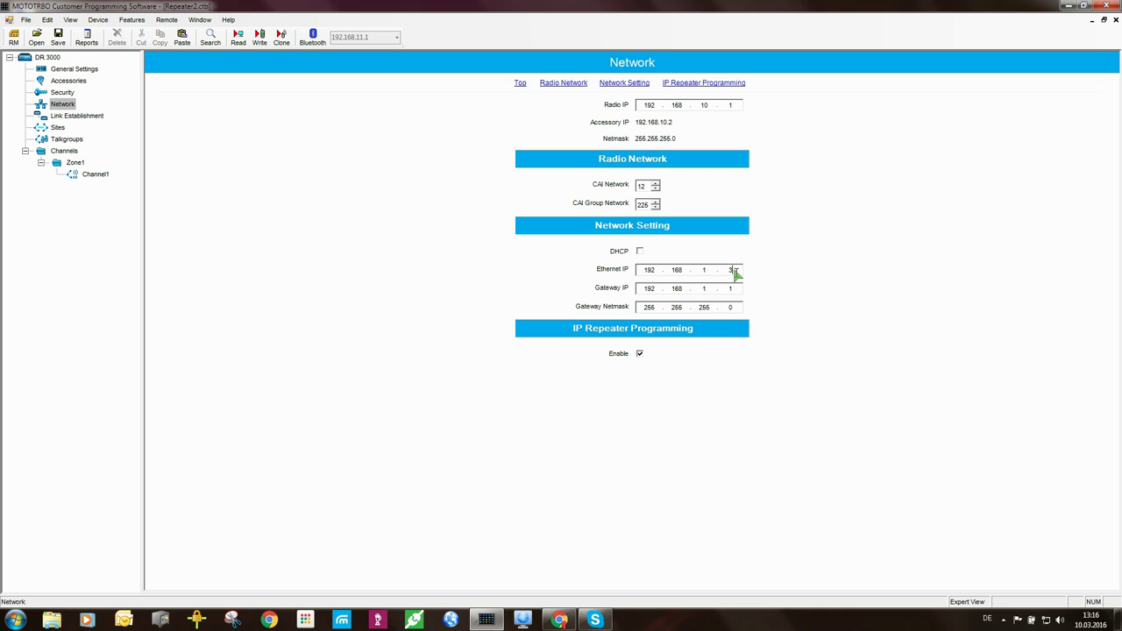
{"action": "left_click", "coordinate": [639, 251]}
{"action": "left_click", "coordinate": [77, 116]}
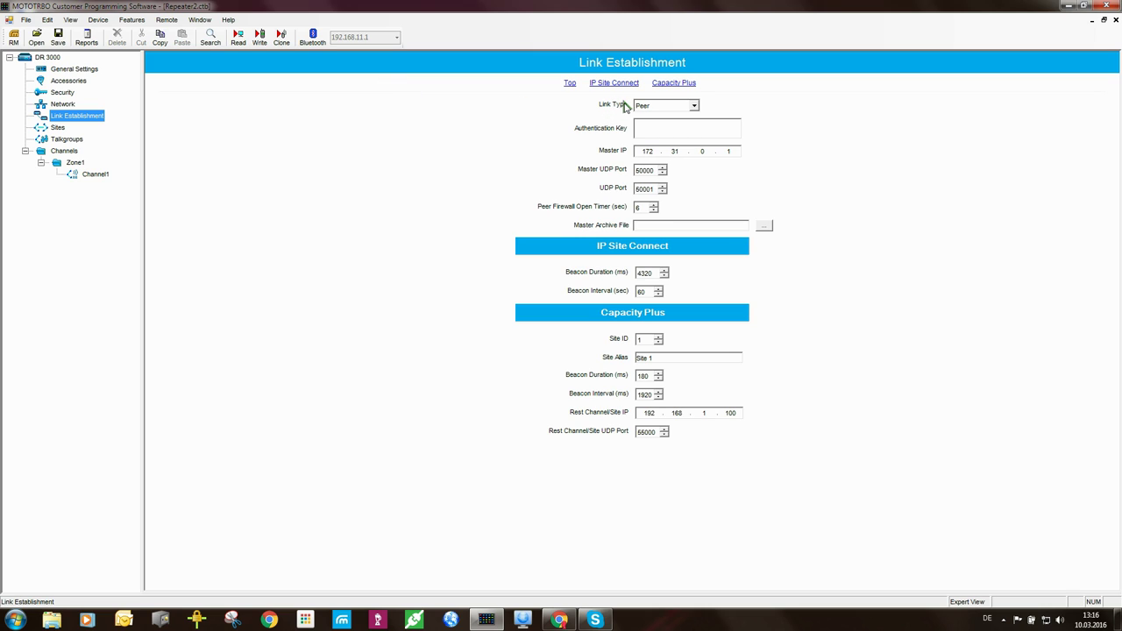
Step: Keep Link Type as Peer and change Master IP from 172.31.0.1 to 172.16.1.1
{"action": "left_click", "coordinate": [693, 106]}
{"action": "left_click", "coordinate": [693, 106]}
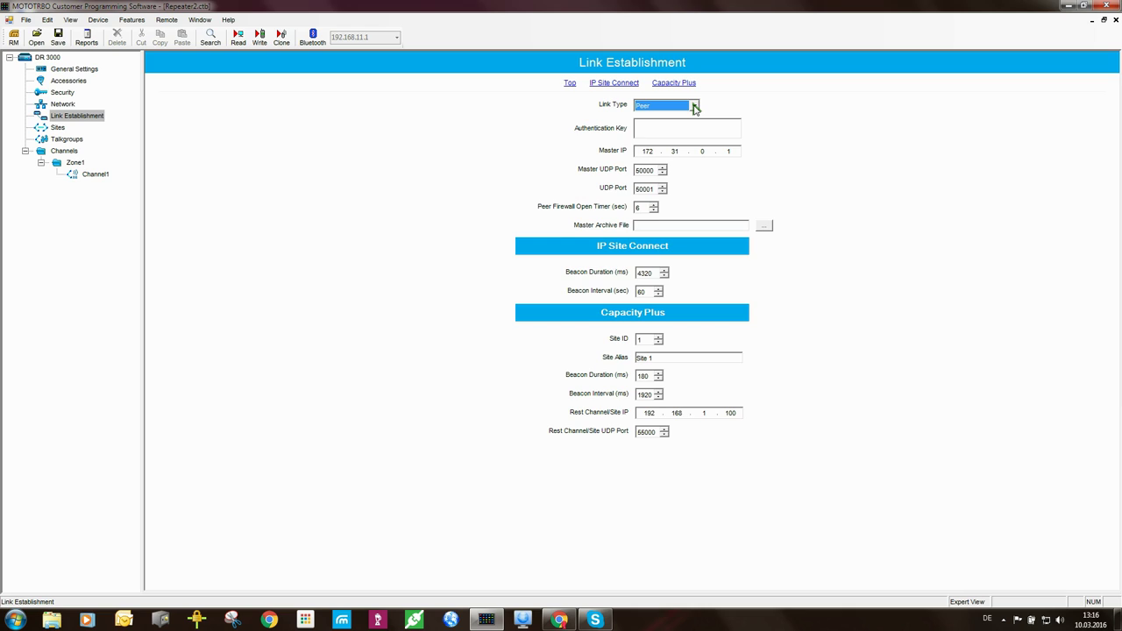
{"action": "left_click", "coordinate": [646, 150]}
{"action": "left_click", "coordinate": [652, 151]}
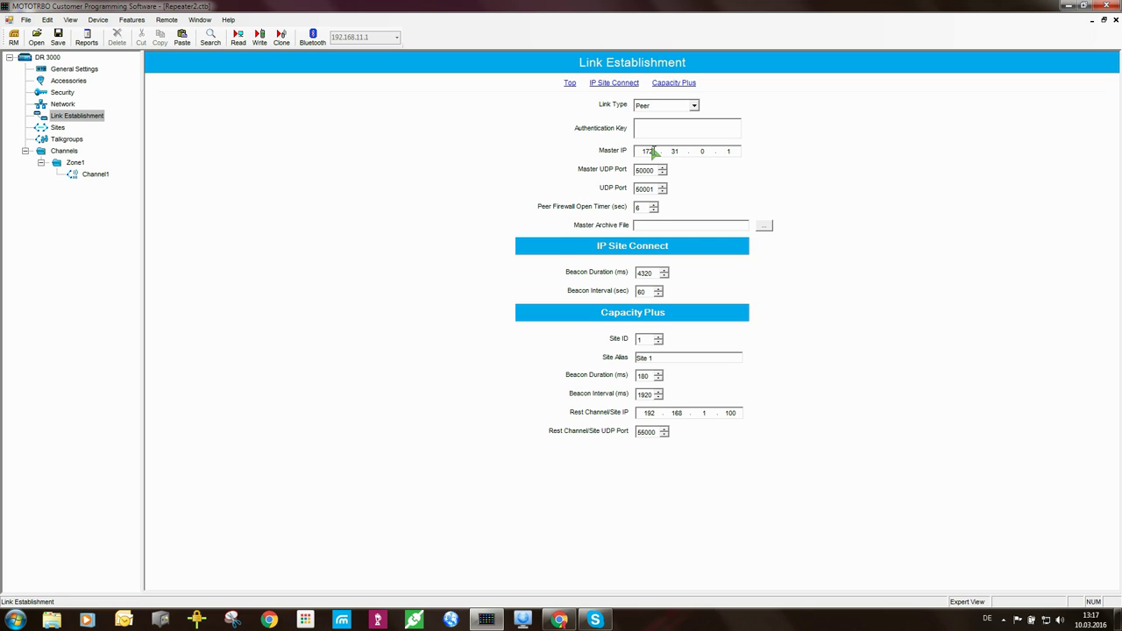
{"action": "double_click", "coordinate": [677, 152]}
{"action": "type", "text": "16"}
{"action": "double_click", "coordinate": [704, 151]}
{"action": "type", "text": "1"}
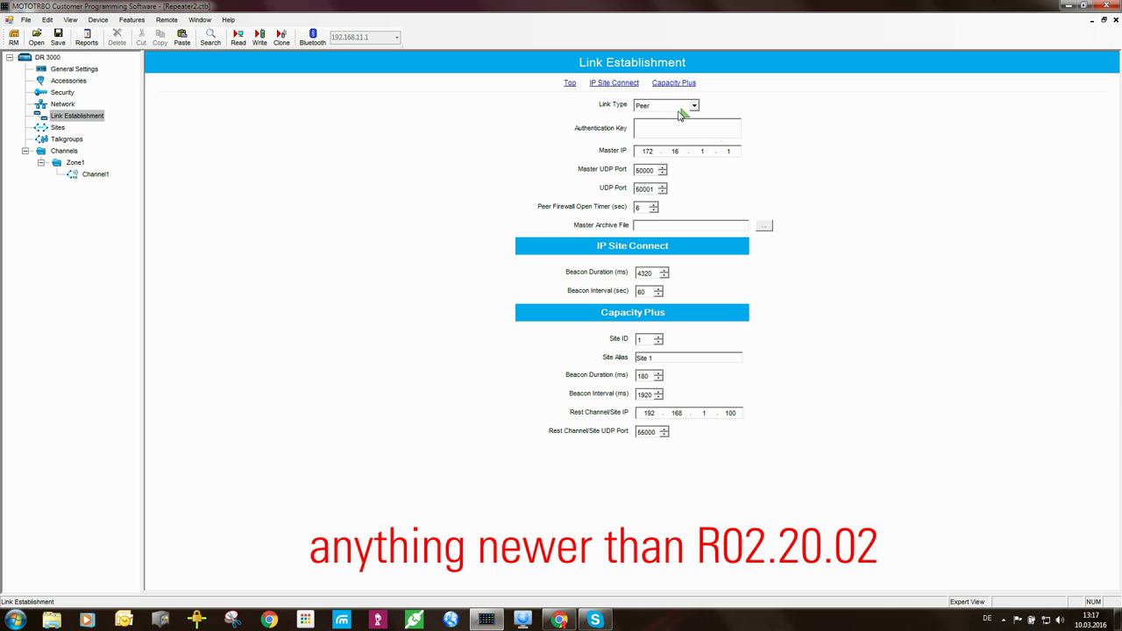
Step: Set Master IP to 192.168.1.2 and check the Master UDP Port and UDP Port values
{"action": "left_click", "coordinate": [651, 153]}
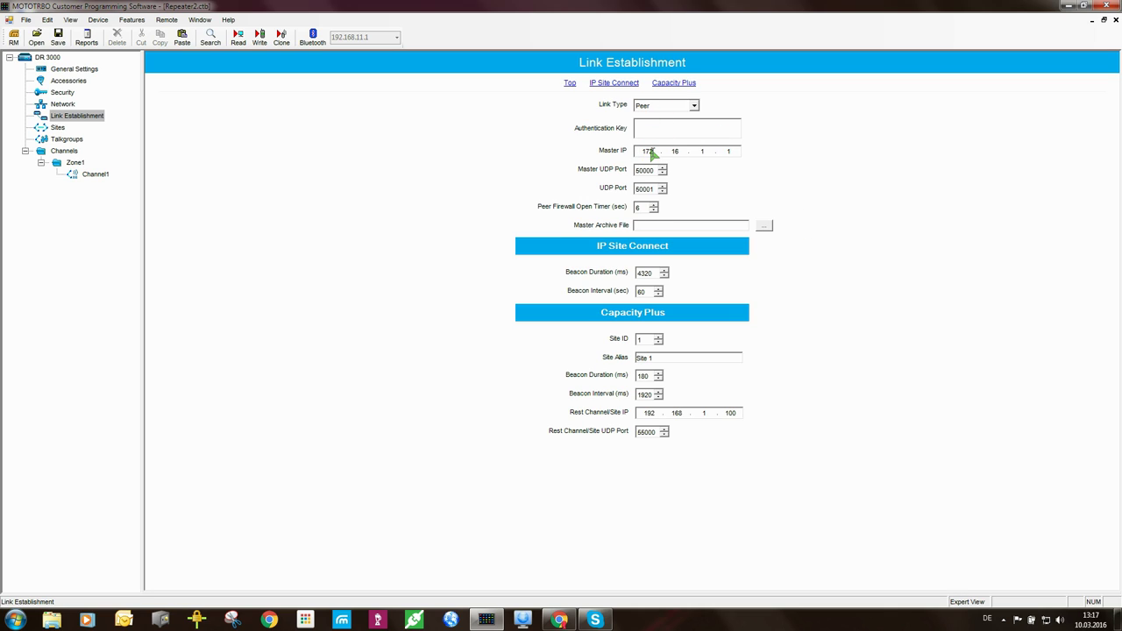
{"action": "double_click", "coordinate": [648, 152]}
{"action": "type", "text": "192.168.1"}
{"action": "key", "text": "period"}
{"action": "type", "text": "2"}
{"action": "double_click", "coordinate": [655, 171]}
{"action": "left_click", "coordinate": [655, 189]}
Step: Review the Capacity Plus Site ID, Beacon Interval and Rest Channel/Site IP values
{"action": "left_click", "coordinate": [646, 342]}
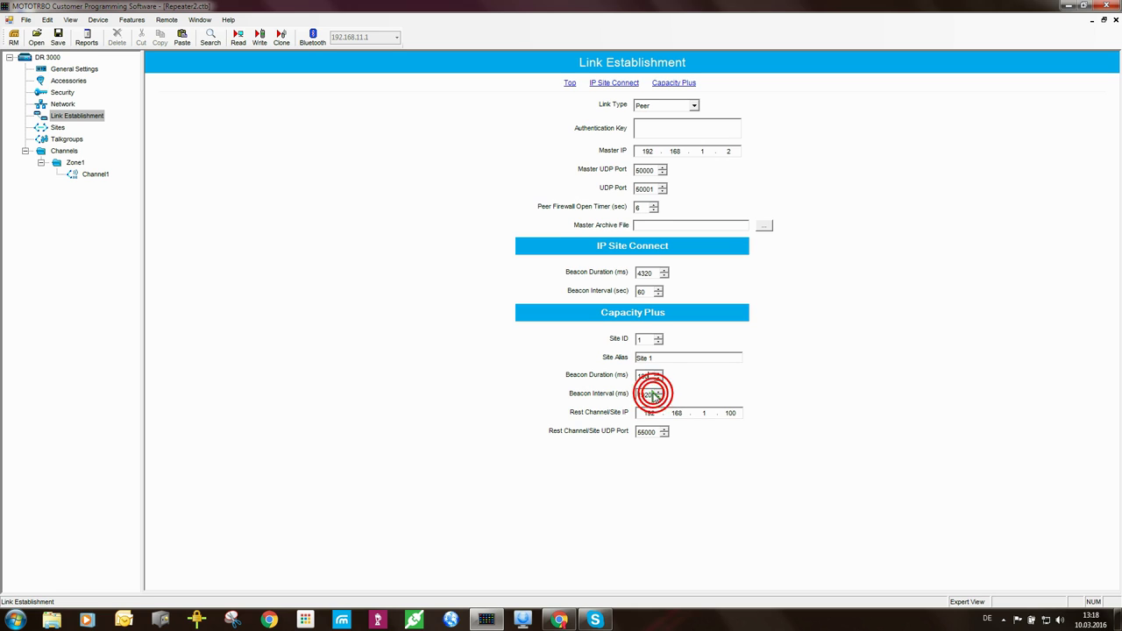
{"action": "left_click", "coordinate": [650, 394]}
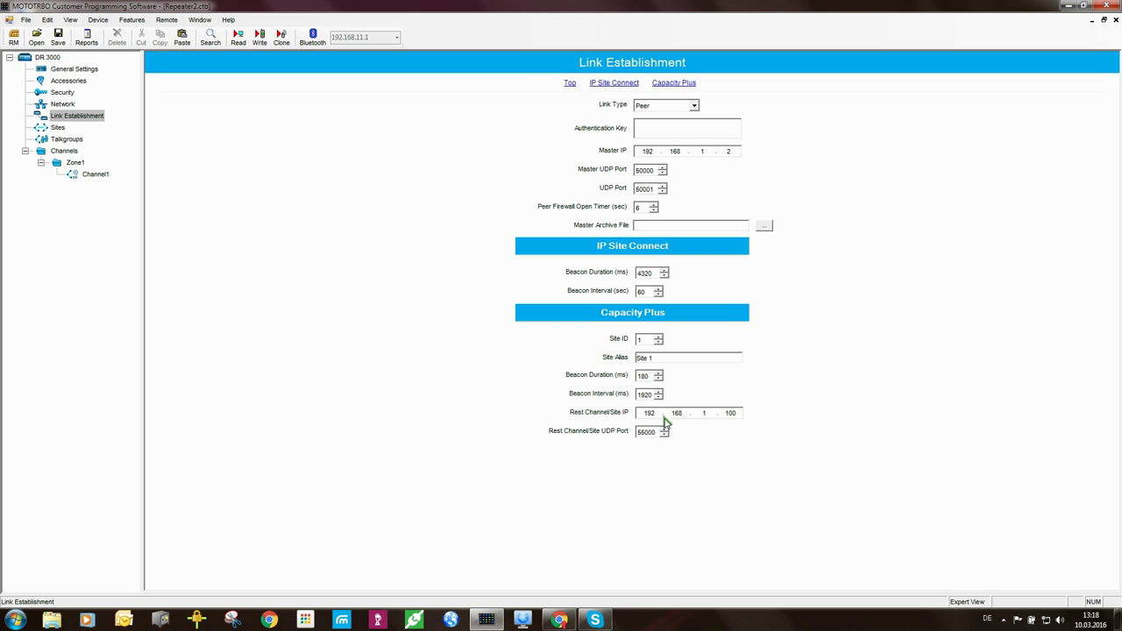
{"action": "left_click", "coordinate": [647, 412]}
{"action": "left_click_drag", "start_coordinate": [648, 417], "coordinate": [736, 415]}
{"action": "left_click", "coordinate": [735, 416]}
Step: Recheck the Ethernet IP's last octet, then the Rest Channel/Site UDP Port on Link Establishment
{"action": "left_click", "coordinate": [65, 105]}
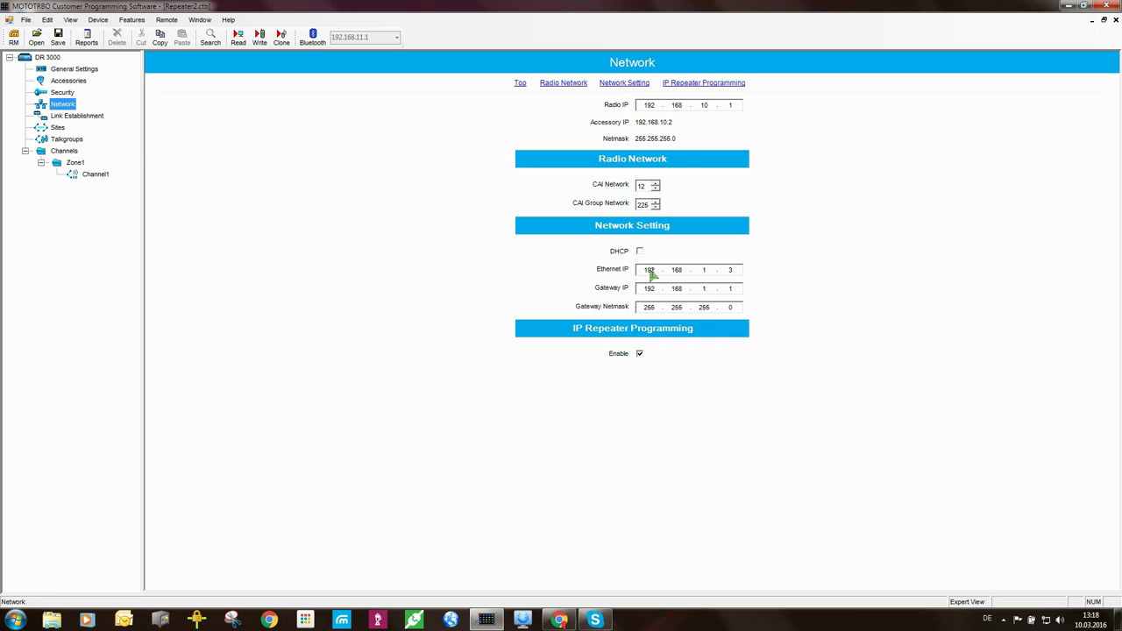
{"action": "left_click", "coordinate": [735, 272]}
{"action": "left_click", "coordinate": [733, 271]}
{"action": "left_click", "coordinate": [733, 272]}
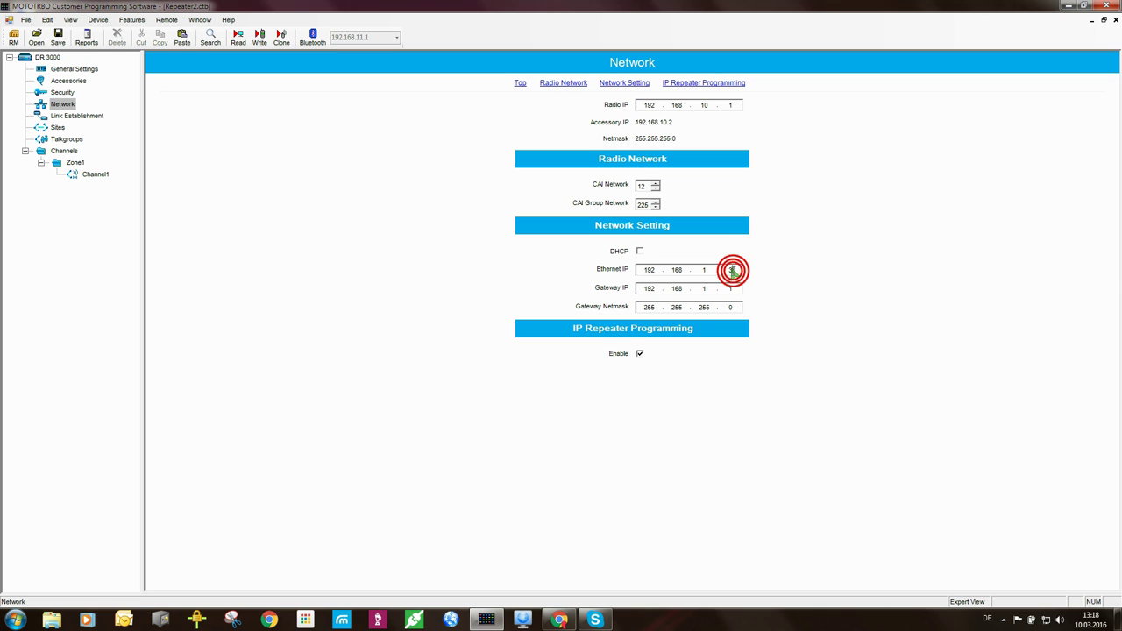
{"action": "left_click", "coordinate": [78, 115]}
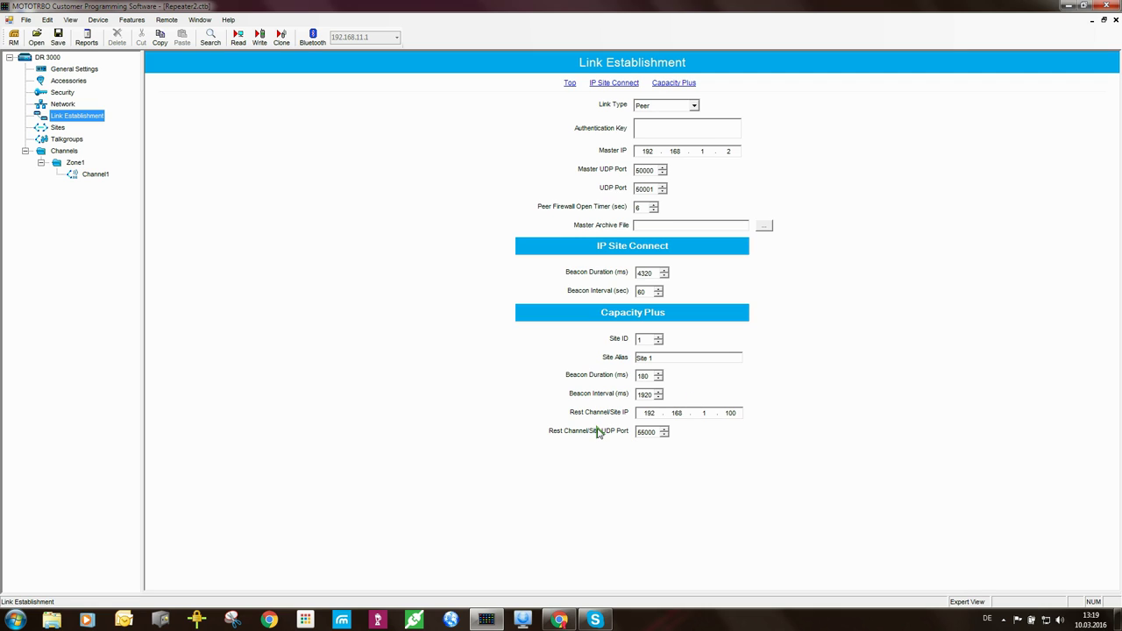
{"action": "left_click", "coordinate": [653, 431]}
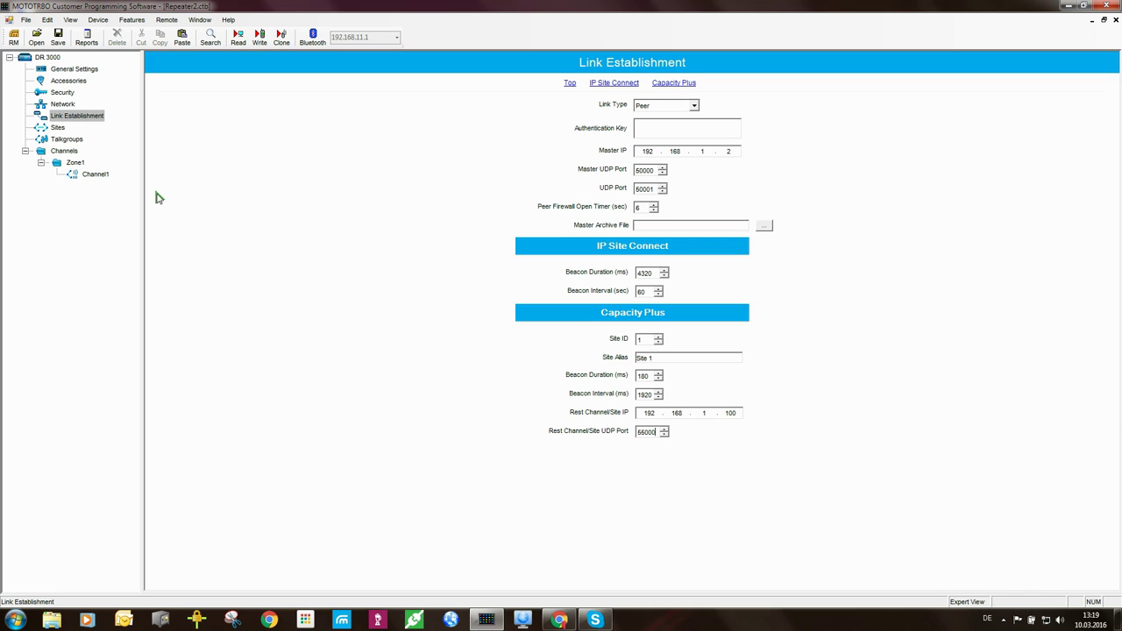
Step: Pass through the Sites and Talkgroups pages to open Zone1's Channel1 settings
{"action": "left_click", "coordinate": [59, 128]}
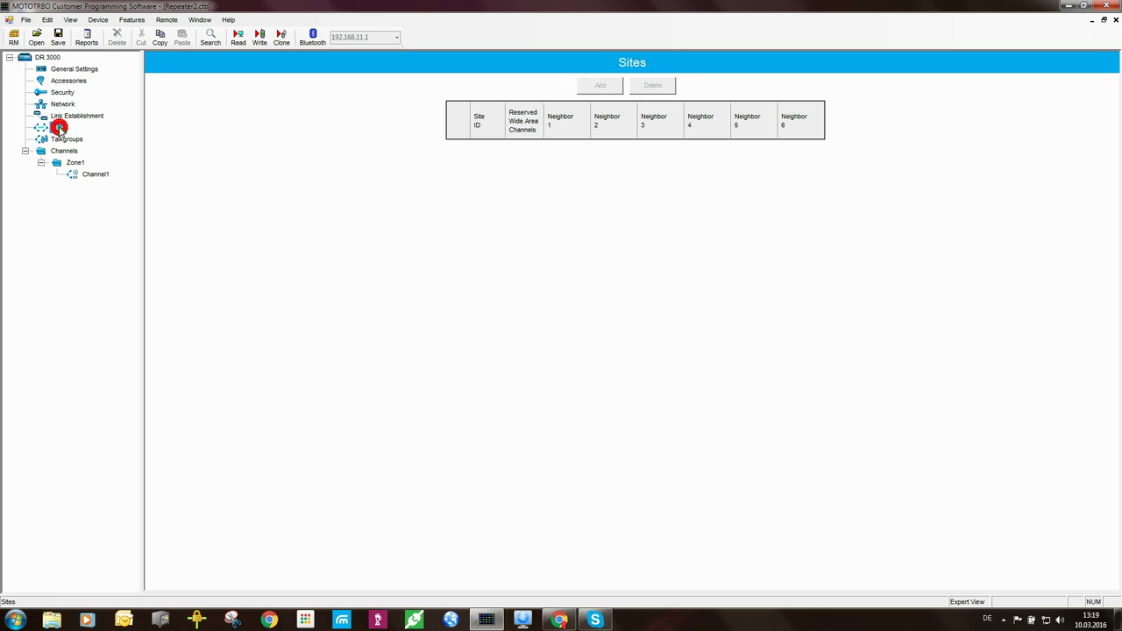
{"action": "left_click", "coordinate": [72, 140]}
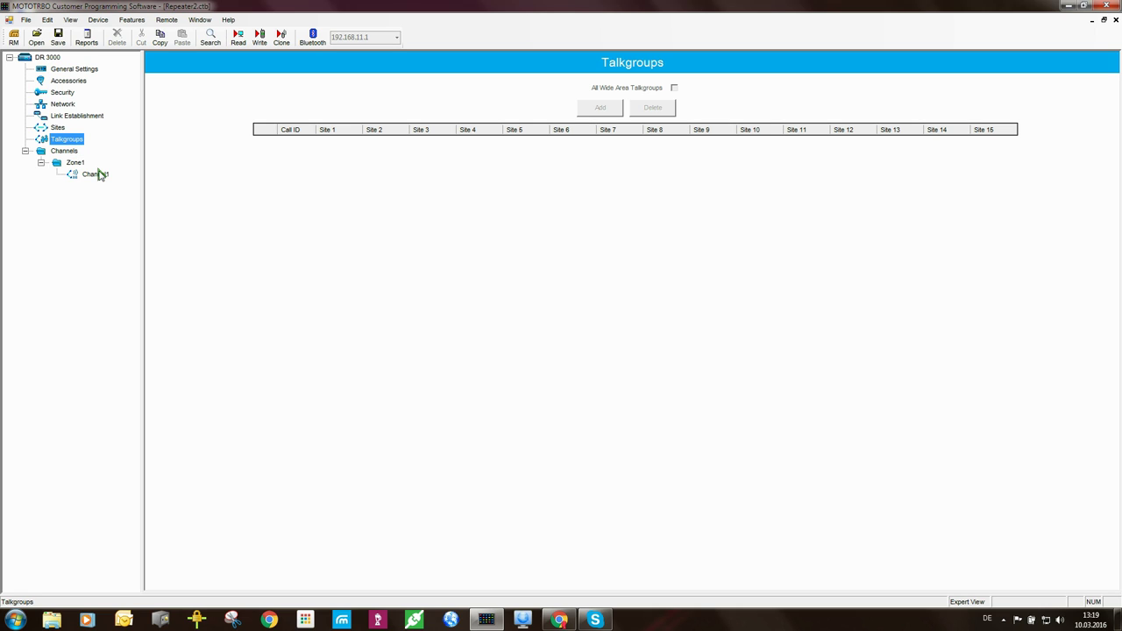
{"action": "left_click", "coordinate": [97, 174]}
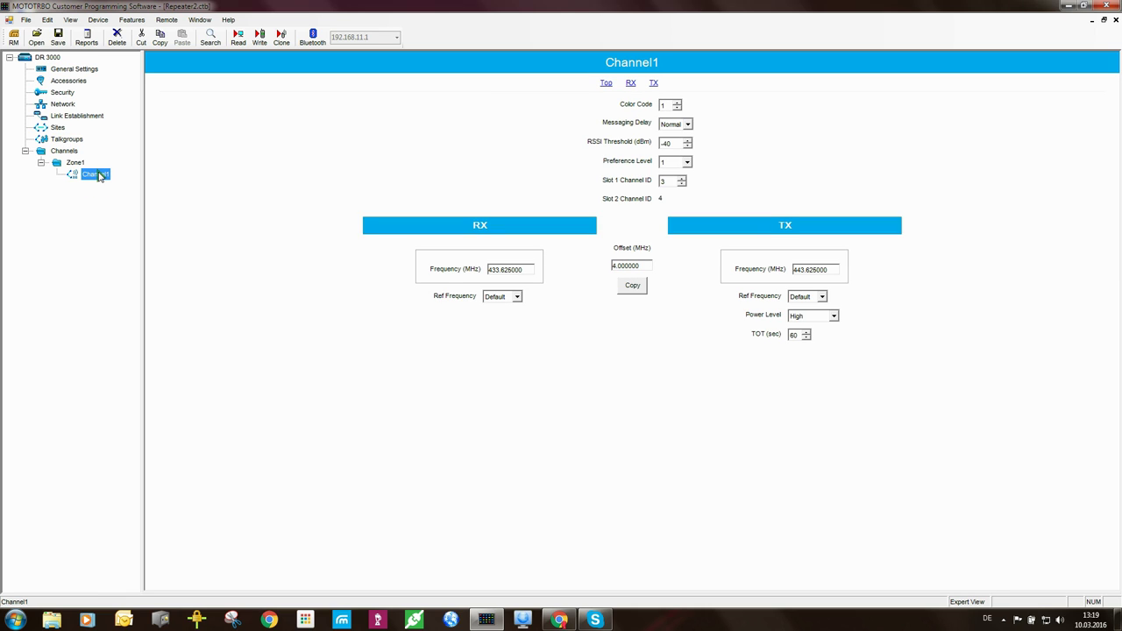
{"action": "left_click", "coordinate": [663, 105]}
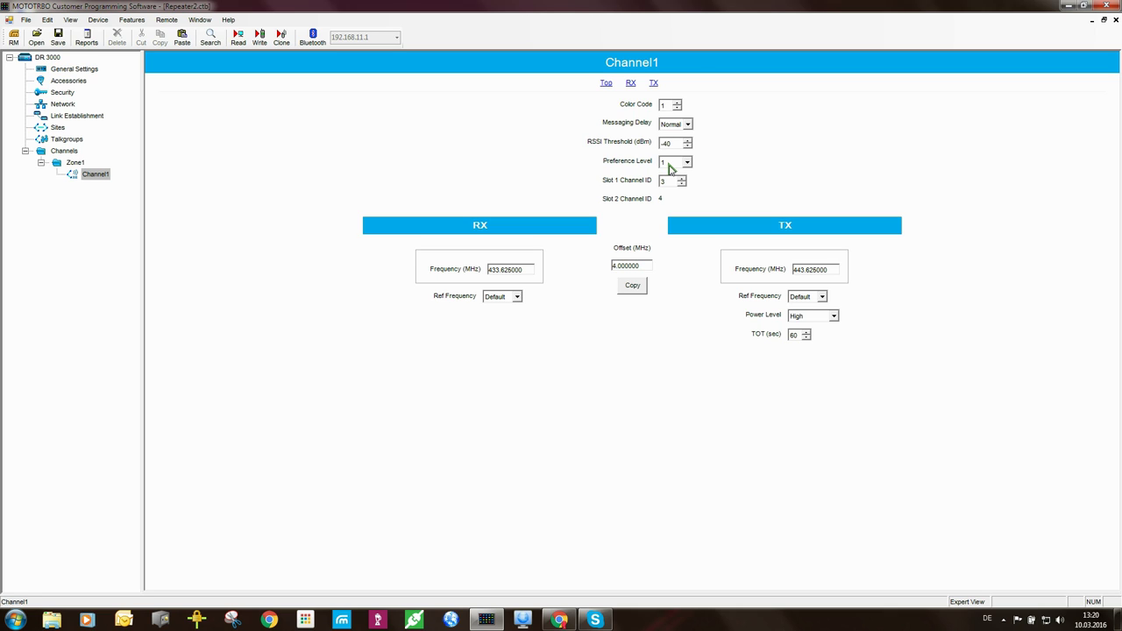
{"action": "left_click", "coordinate": [673, 166]}
{"action": "left_click", "coordinate": [669, 164]}
Step: Point out Channel1's Slot 1 Channel ID and its 433.625 MHz RX and 443.625 MHz TX frequencies
{"action": "left_click", "coordinate": [670, 180]}
{"action": "left_click", "coordinate": [522, 272]}
{"action": "left_click", "coordinate": [828, 270]}
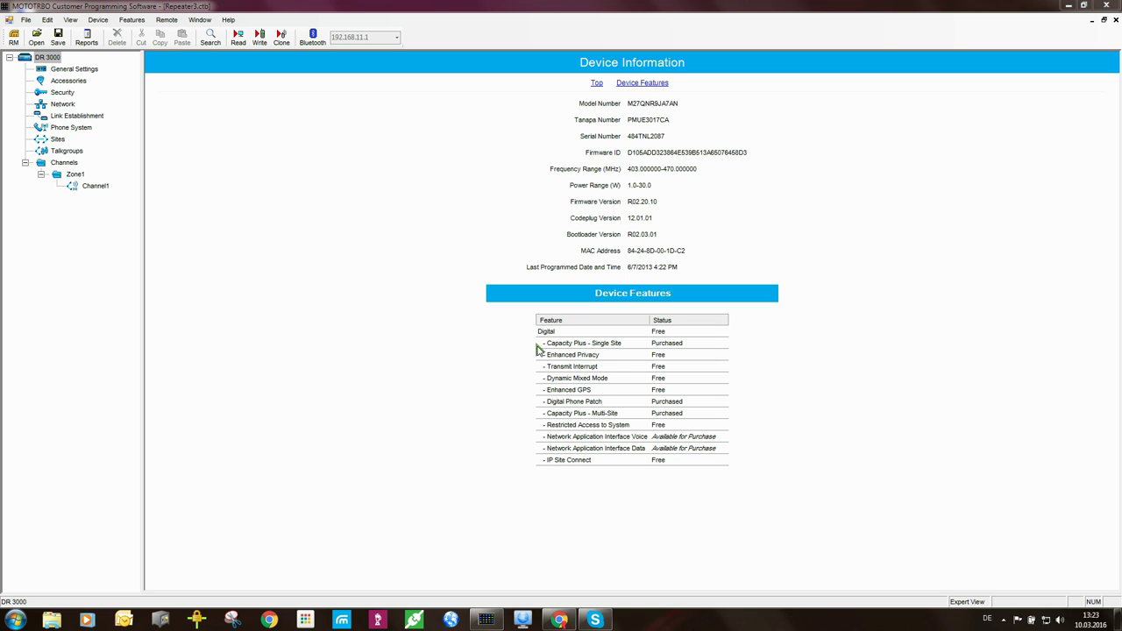
Step: Review Repeater3's General Settings, including the radio name and Radio ID
{"action": "left_click", "coordinate": [81, 68]}
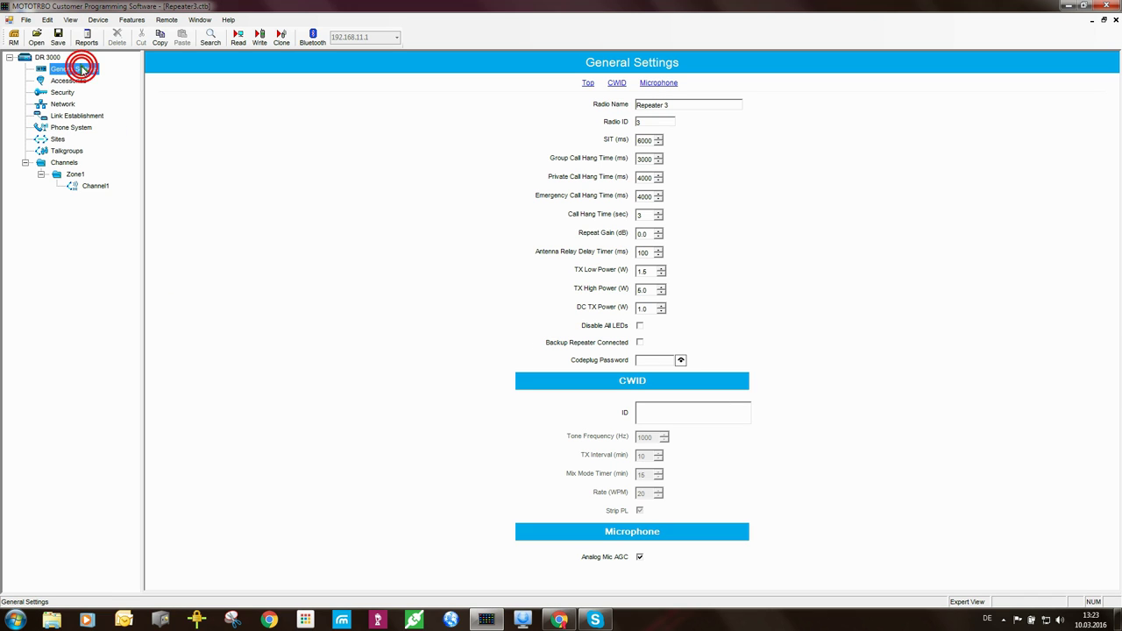
{"action": "left_click", "coordinate": [674, 105]}
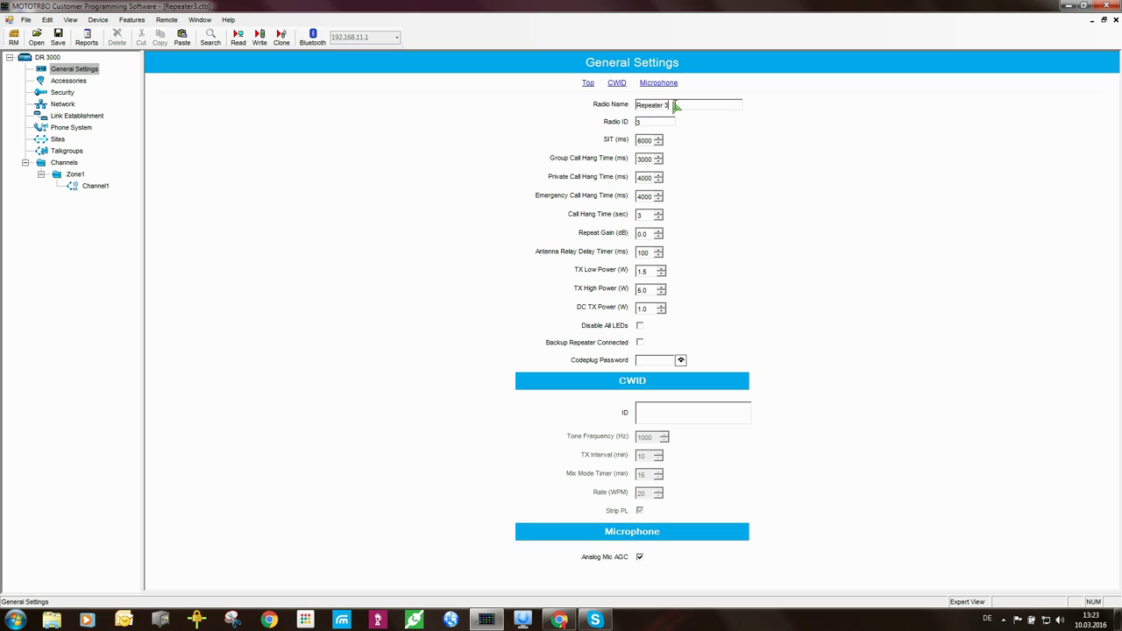
{"action": "left_click", "coordinate": [650, 124]}
Step: Set Security Privacy Type to None after checking Accessories, then bring up the Network page
{"action": "left_click", "coordinate": [78, 82]}
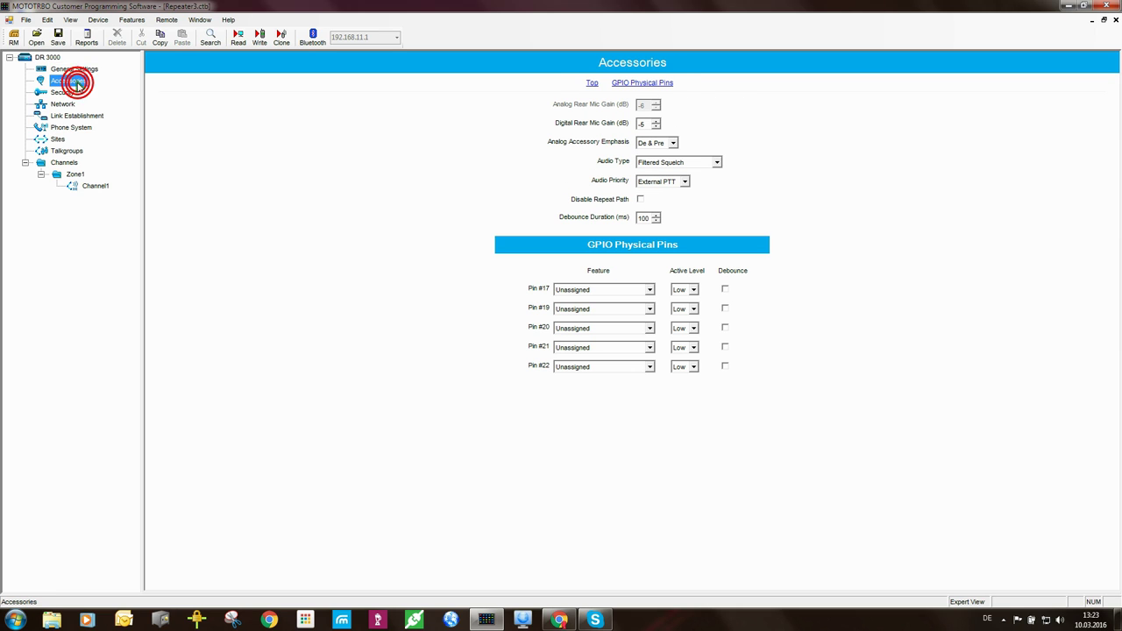
{"action": "left_click", "coordinate": [63, 92]}
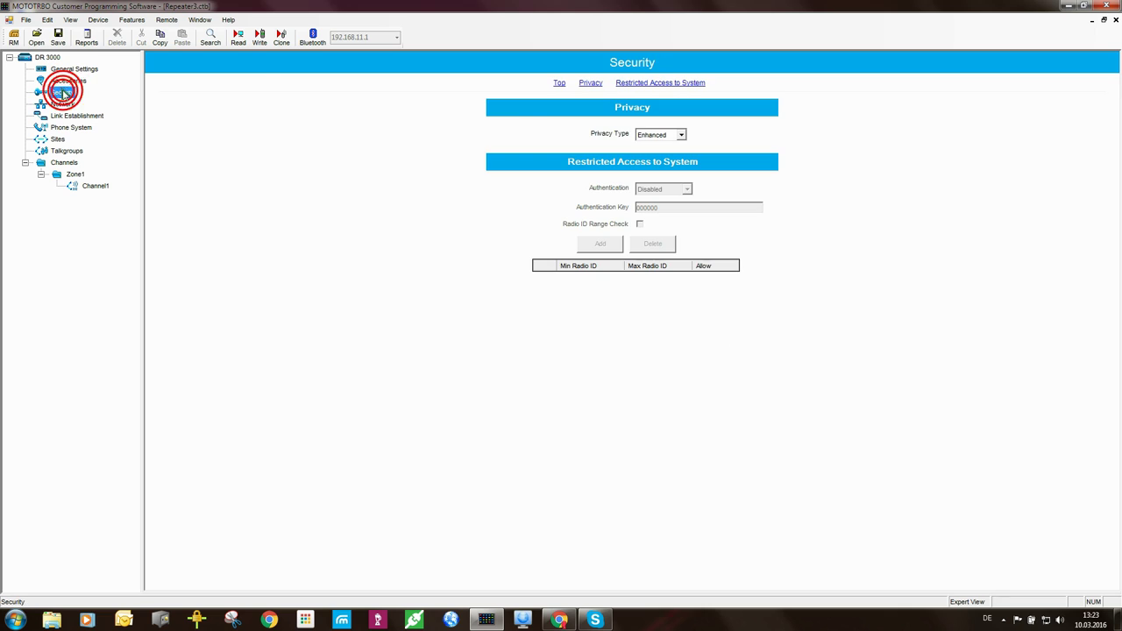
{"action": "left_click", "coordinate": [682, 135]}
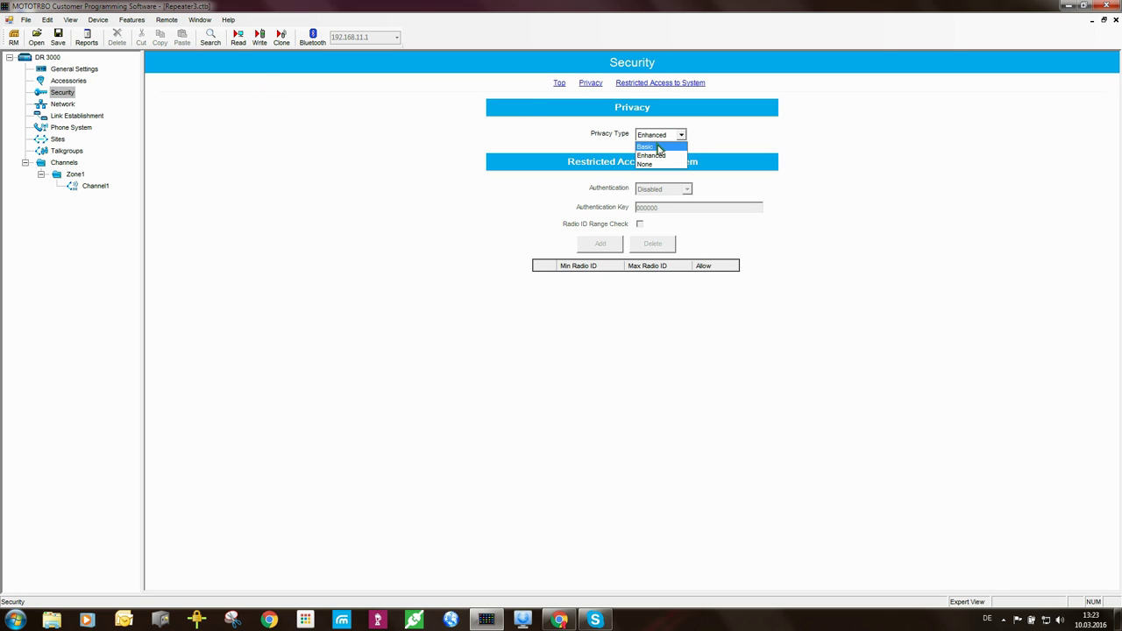
{"action": "left_click", "coordinate": [656, 164]}
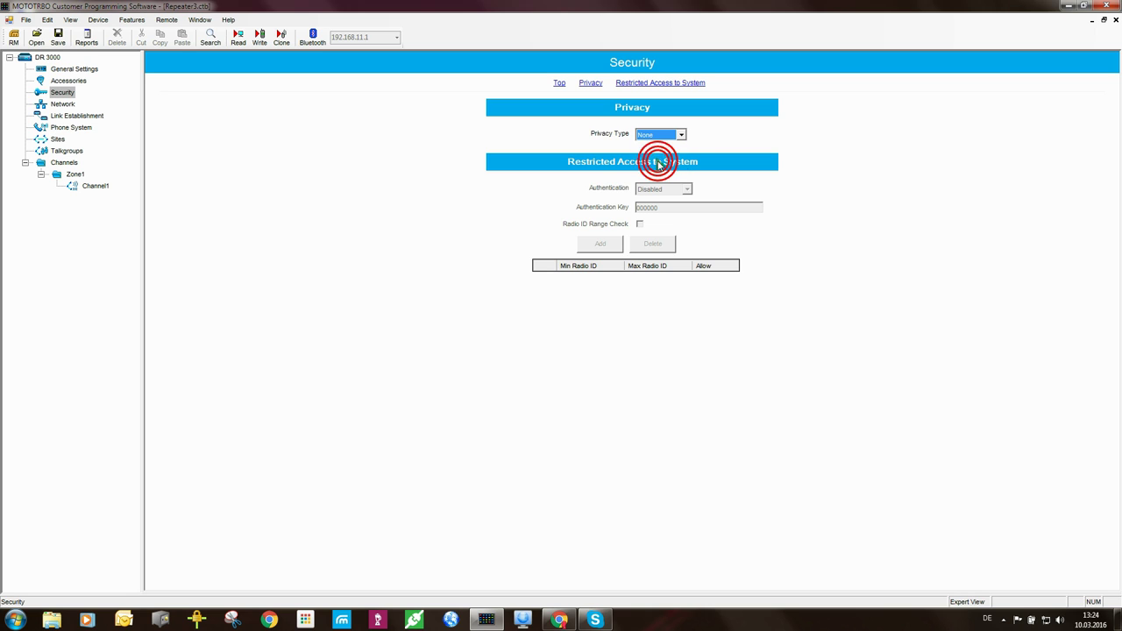
{"action": "left_click", "coordinate": [65, 107]}
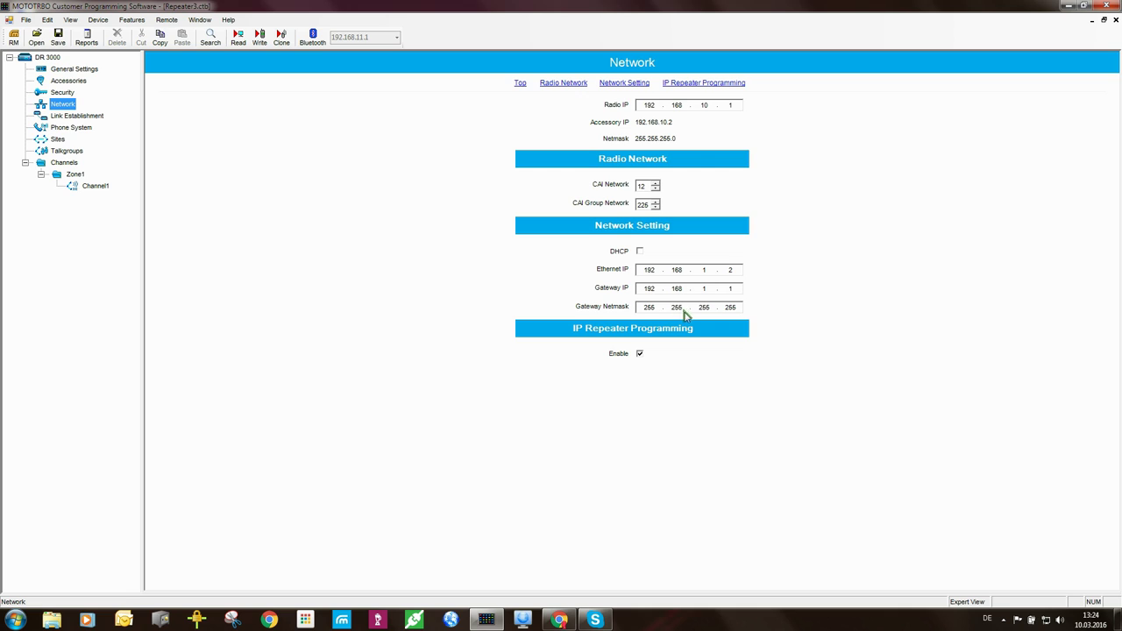
Step: Replace the Gateway Netmask's last octet with 0, making it 255.255.255.0
{"action": "double_click", "coordinate": [733, 306]}
{"action": "type", "text": "0"}
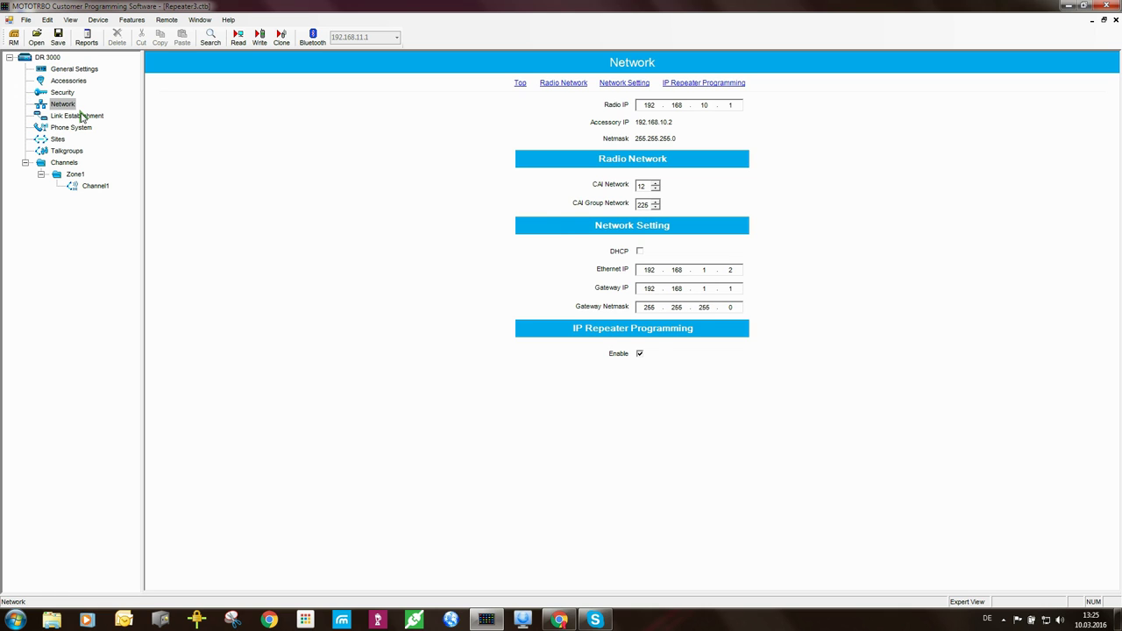
Step: In Link Establishment, change the Master IP's second octet to 16, giving 172.16.1.1
{"action": "left_click", "coordinate": [79, 116]}
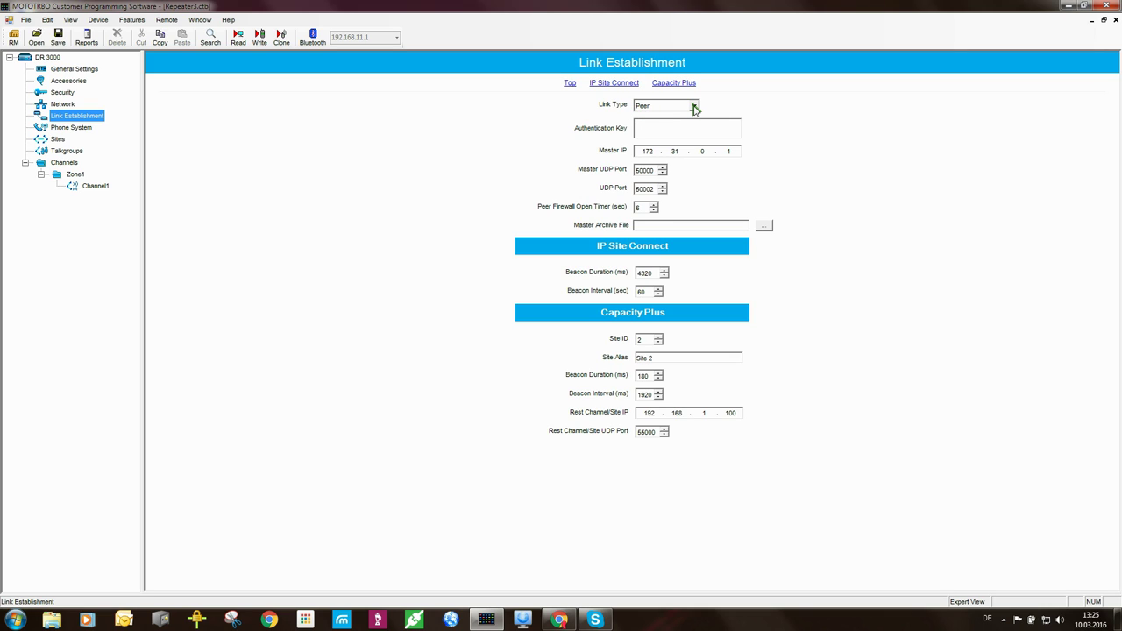
{"action": "left_click", "coordinate": [650, 152]}
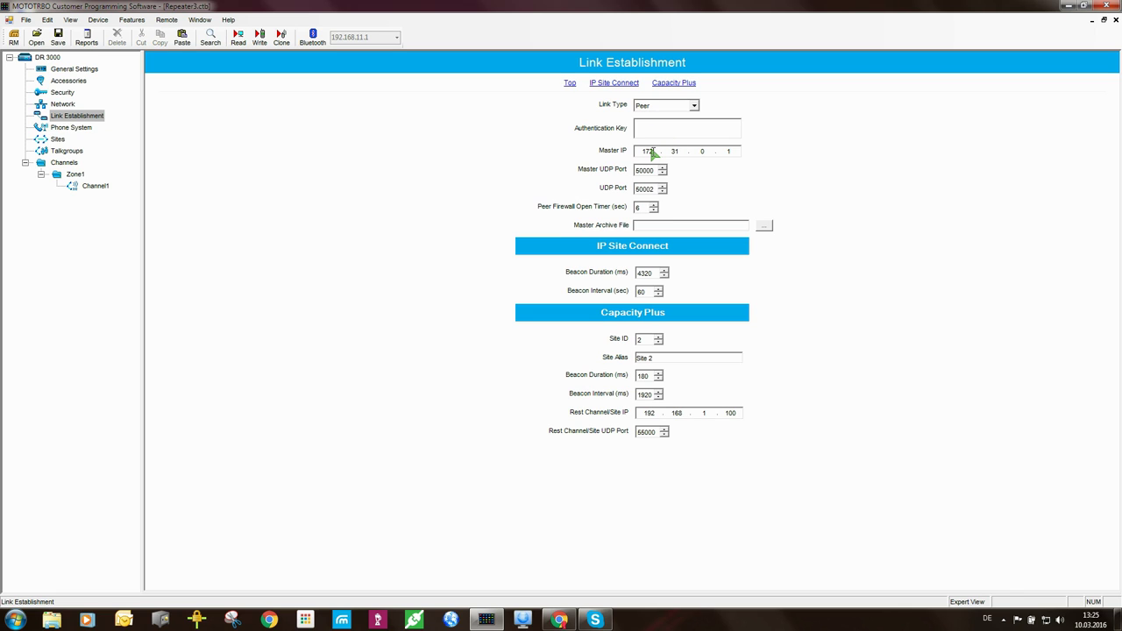
{"action": "double_click", "coordinate": [675, 151]}
{"action": "type", "text": "16"}
{"action": "left_click", "coordinate": [706, 153]}
{"action": "left_click", "coordinate": [680, 151]}
Step: Review the master UDP port 50002 and Capacity Plus site ID, alias, beacon and rest-channel port
{"action": "left_click", "coordinate": [655, 172]}
{"action": "left_click", "coordinate": [655, 188]}
{"action": "left_click", "coordinate": [657, 188]}
{"action": "left_click", "coordinate": [648, 339]}
{"action": "left_click", "coordinate": [663, 359]}
{"action": "left_click", "coordinate": [648, 375]}
{"action": "left_click", "coordinate": [651, 395]}
{"action": "left_click", "coordinate": [644, 376]}
{"action": "left_click", "coordinate": [658, 431]}
Step: View Repeater3's Phone System, Sites and empty Talkgroups pages in turn
{"action": "left_click", "coordinate": [69, 129]}
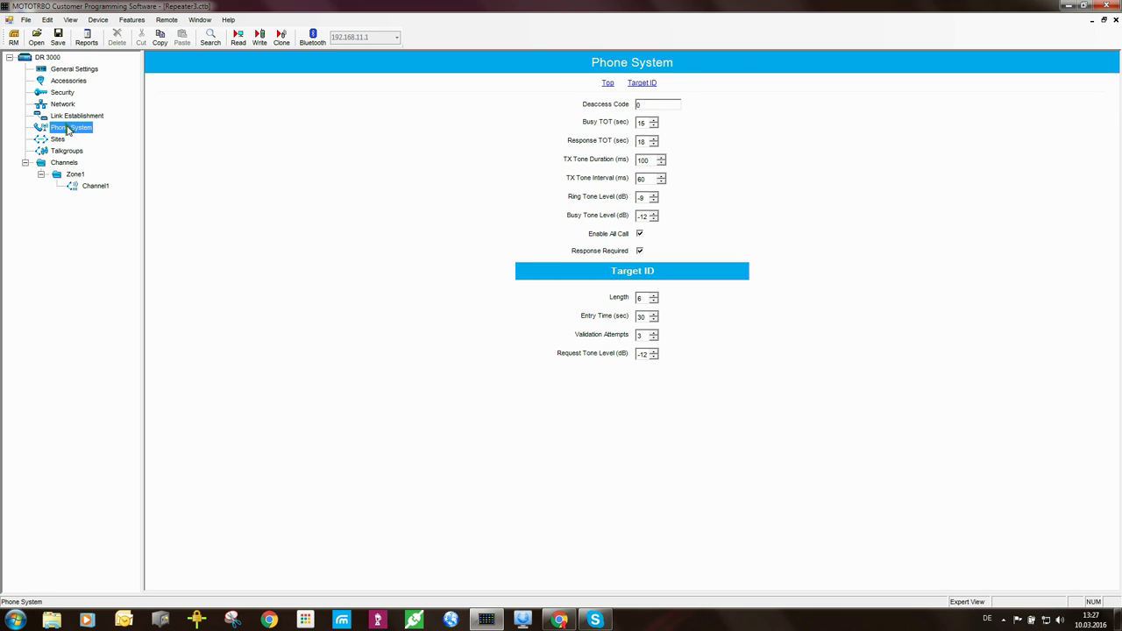
{"action": "left_click", "coordinate": [59, 140]}
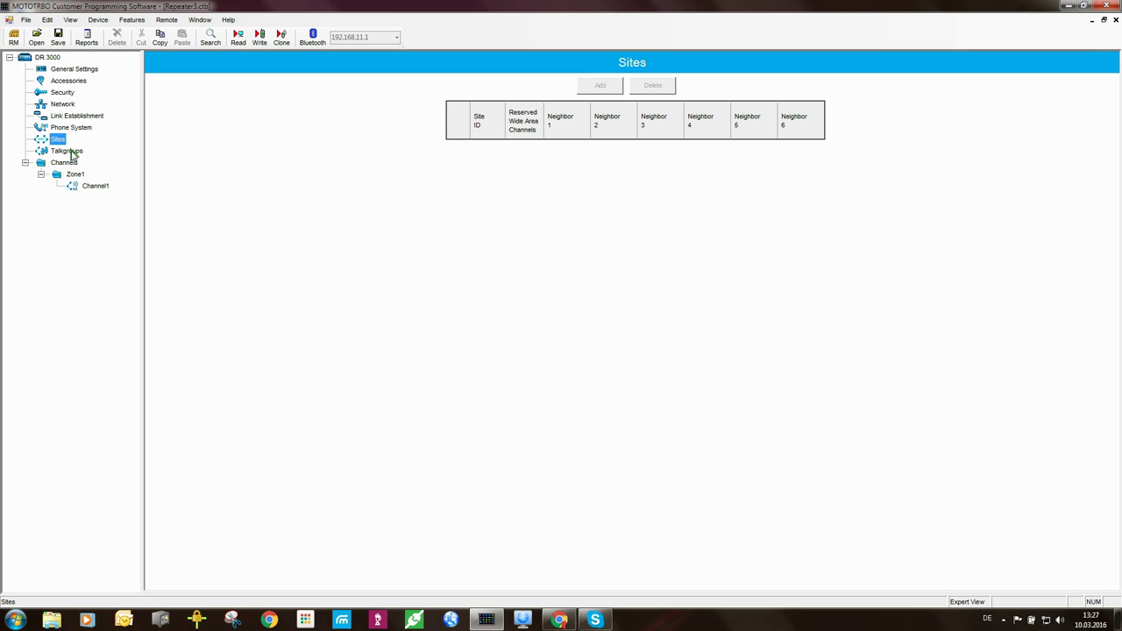
{"action": "left_click", "coordinate": [72, 152]}
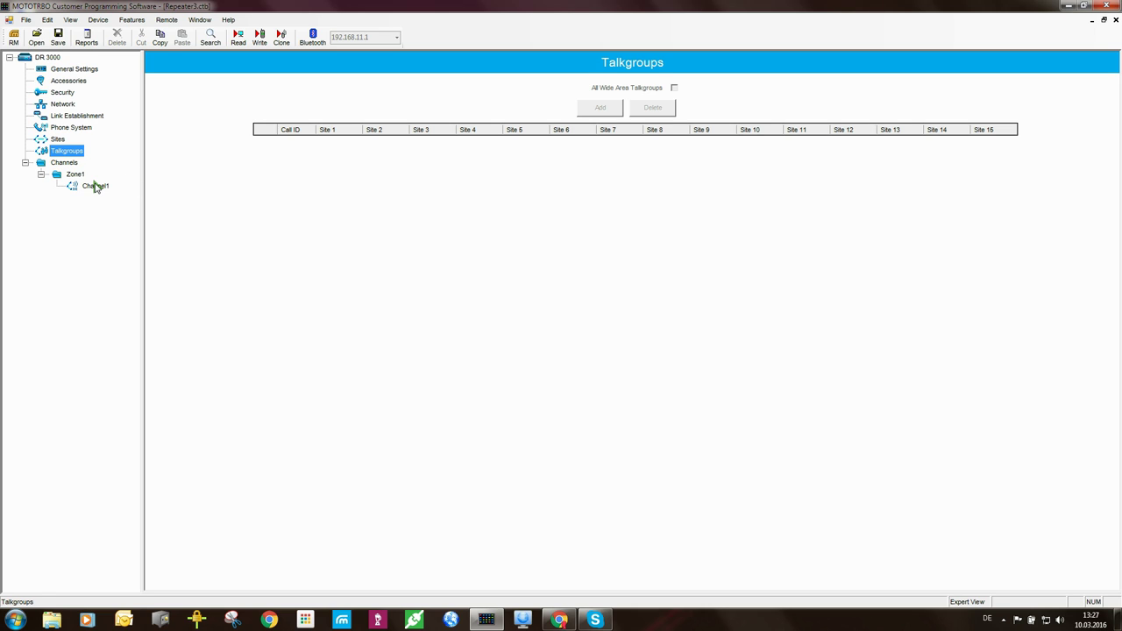
Step: Set Channel1's Phone Gateway to None
{"action": "left_click", "coordinate": [95, 187]}
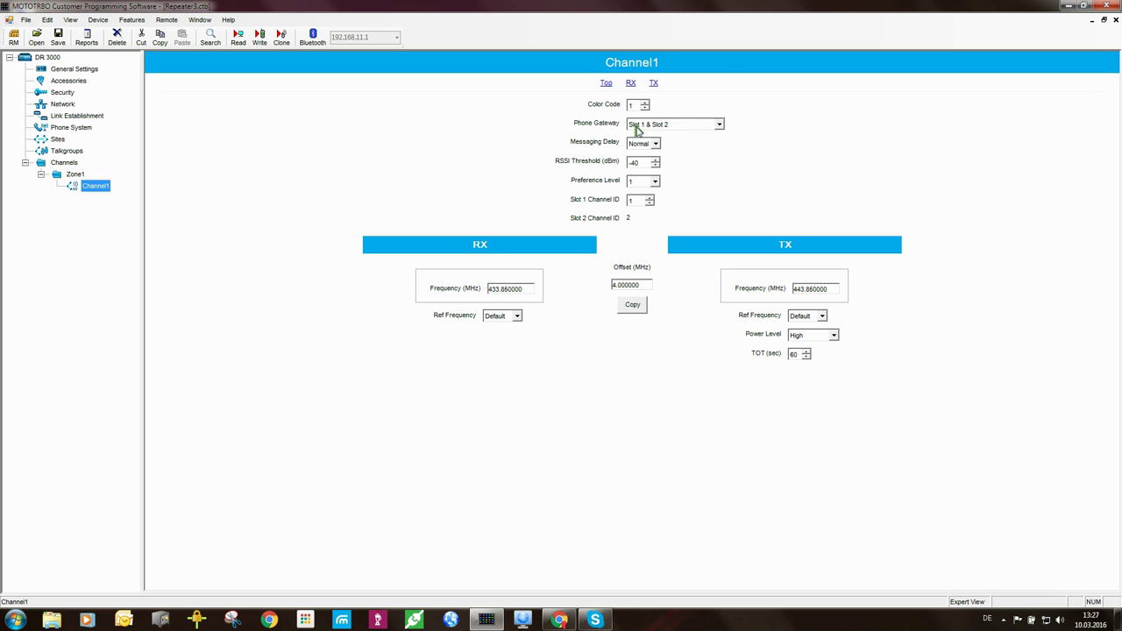
{"action": "left_click", "coordinate": [720, 125]}
{"action": "left_click", "coordinate": [642, 136]}
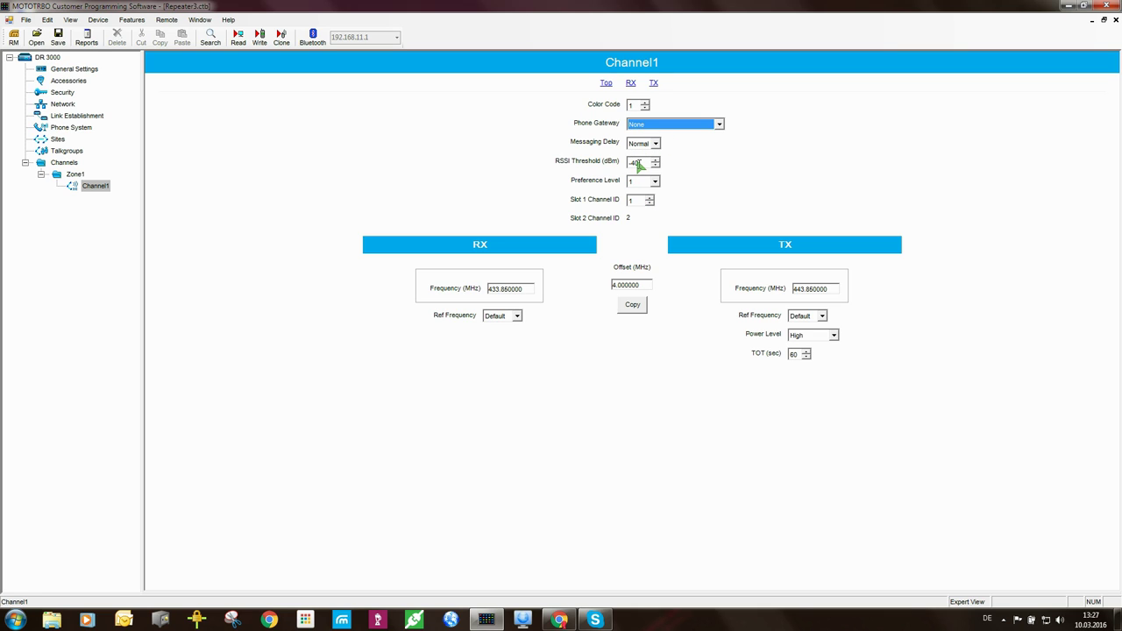
Step: Check Channel1's RSSI Threshold, Slot 1 Channel ID, and RX/TX frequencies (433.86/443.86 MHz)
{"action": "left_click", "coordinate": [642, 162]}
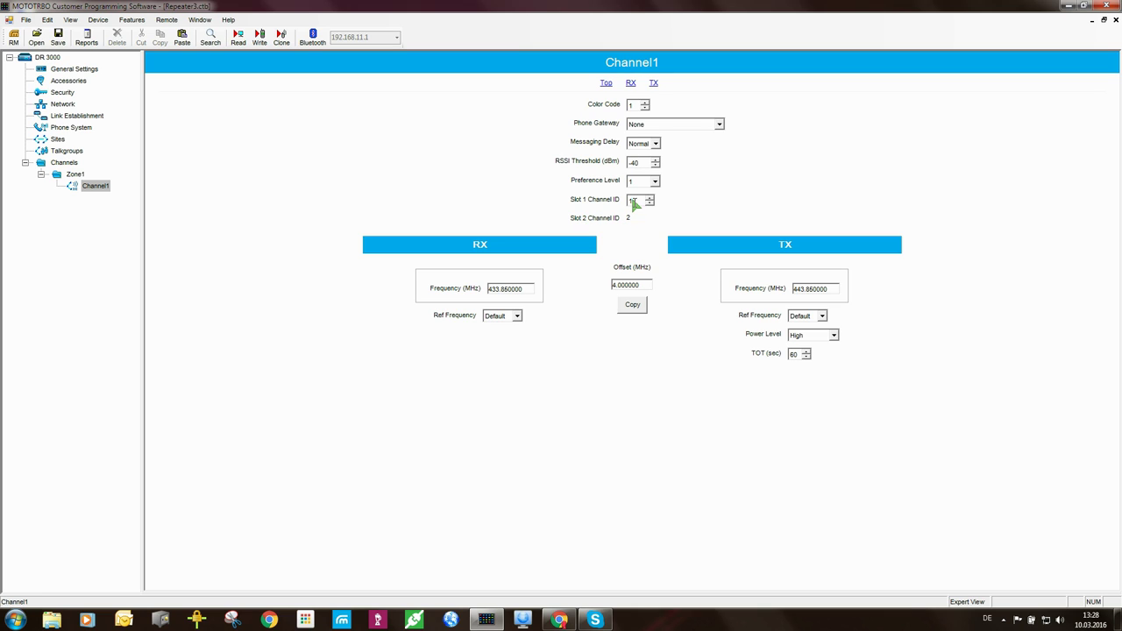
{"action": "left_click", "coordinate": [633, 216]}
{"action": "left_click", "coordinate": [525, 289]}
{"action": "left_click", "coordinate": [831, 289]}
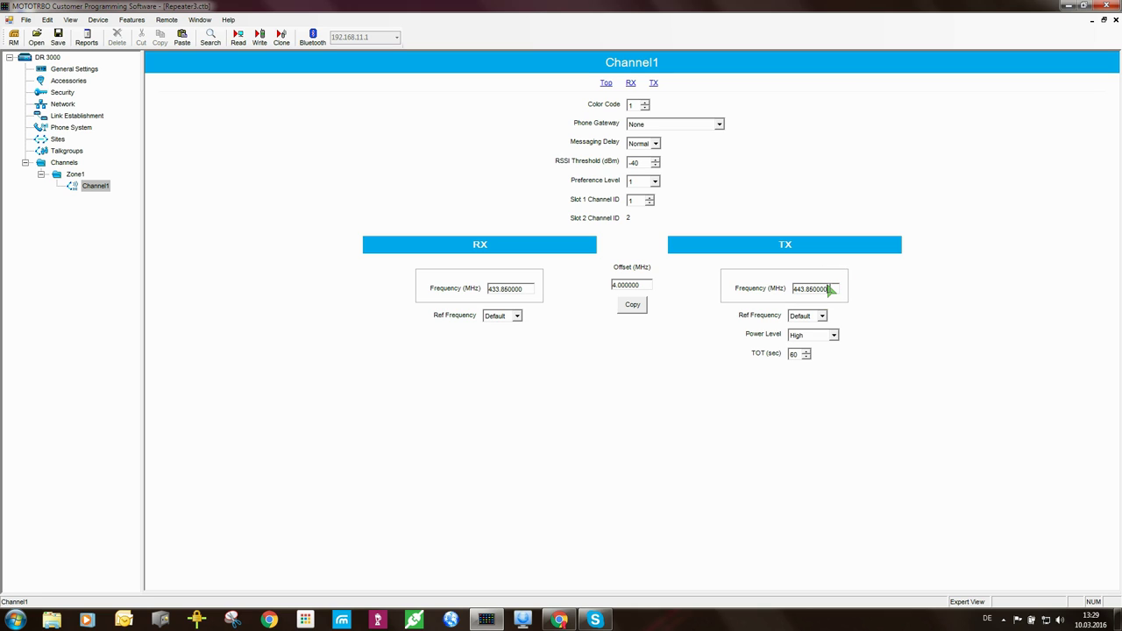